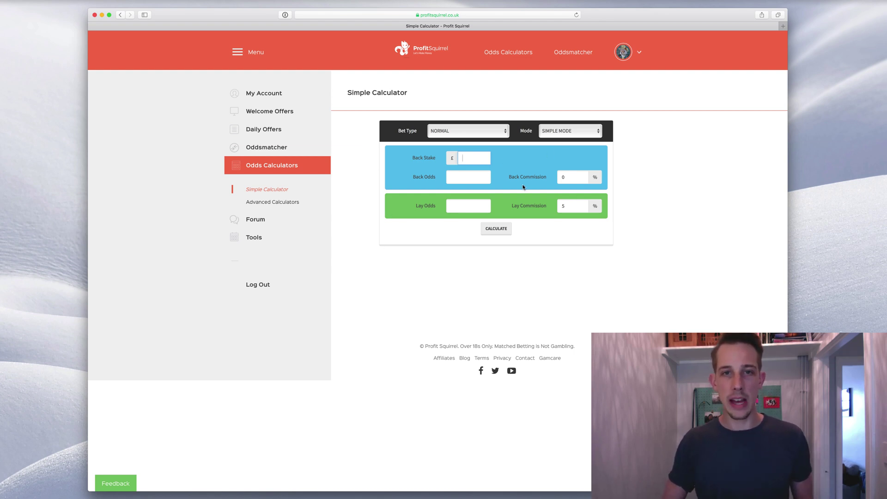
Step: Calculate a normal bet with a £20 back stake, back odds of 3 and lay odds of 3.5
mouse_move(519, 176)
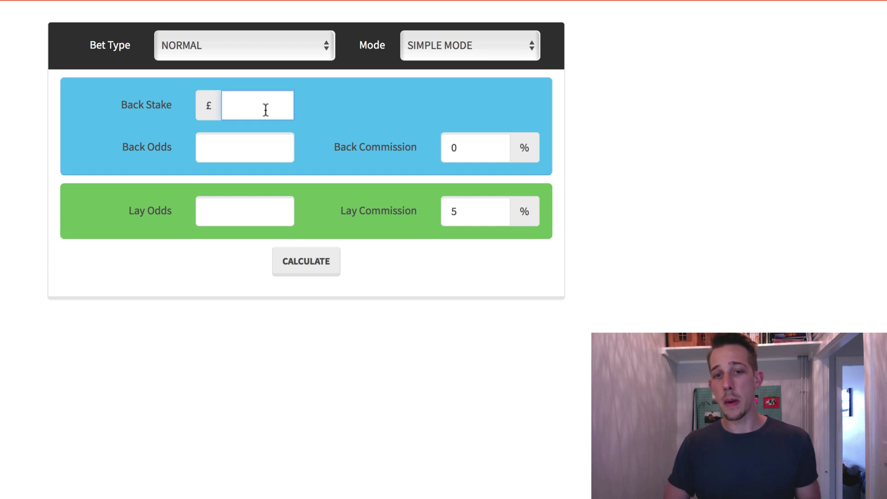
text(20)
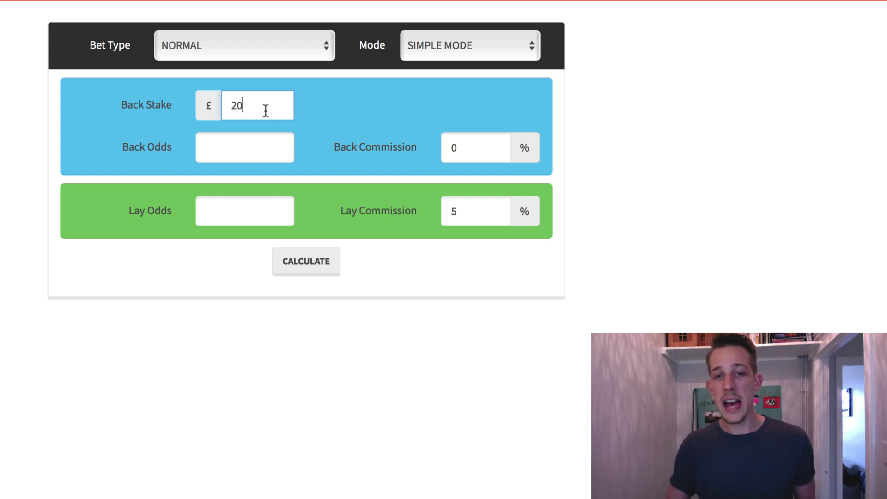
click(265, 150)
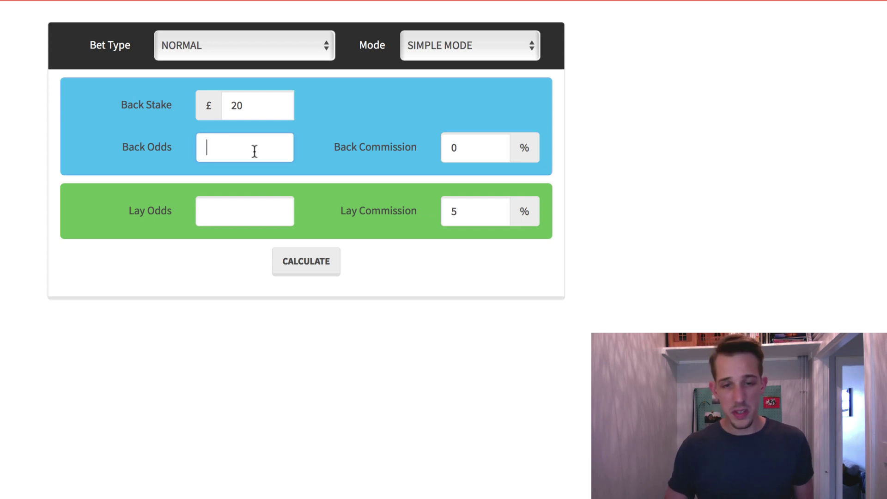
text(3)
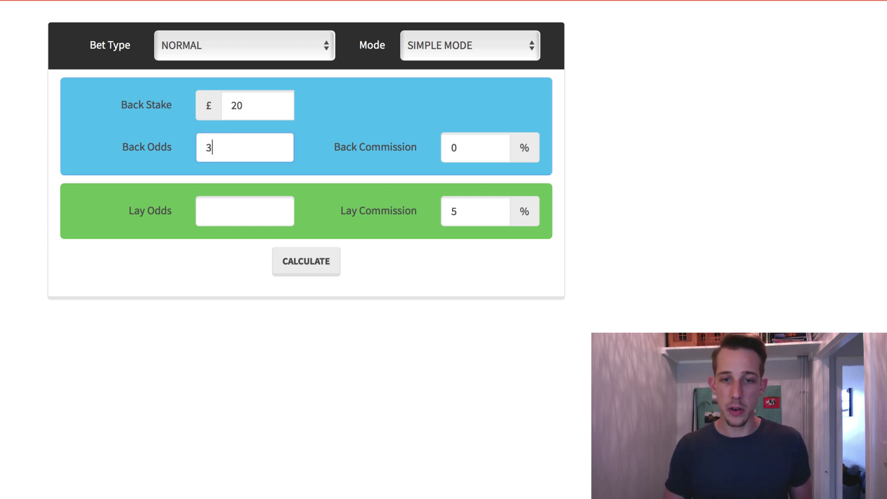
click(246, 207)
text(3.5)
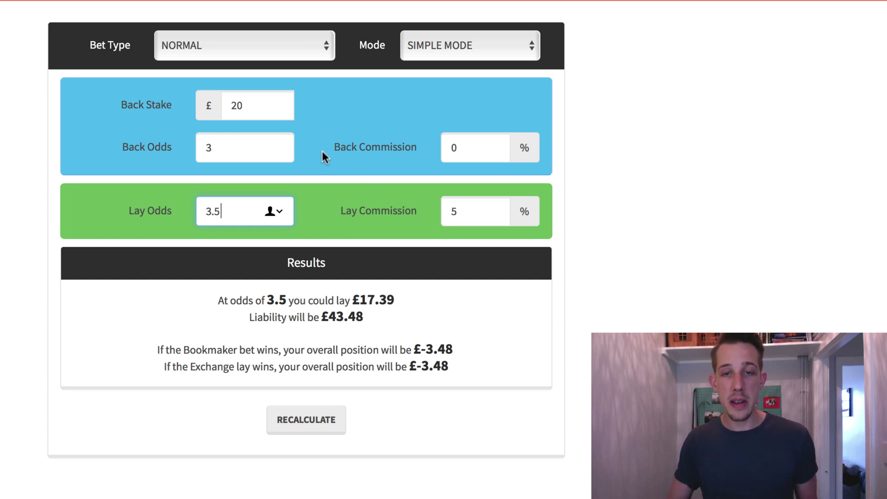
Step: Switch the calculator to advanced mode for the same bet
mouse_move(319, 153)
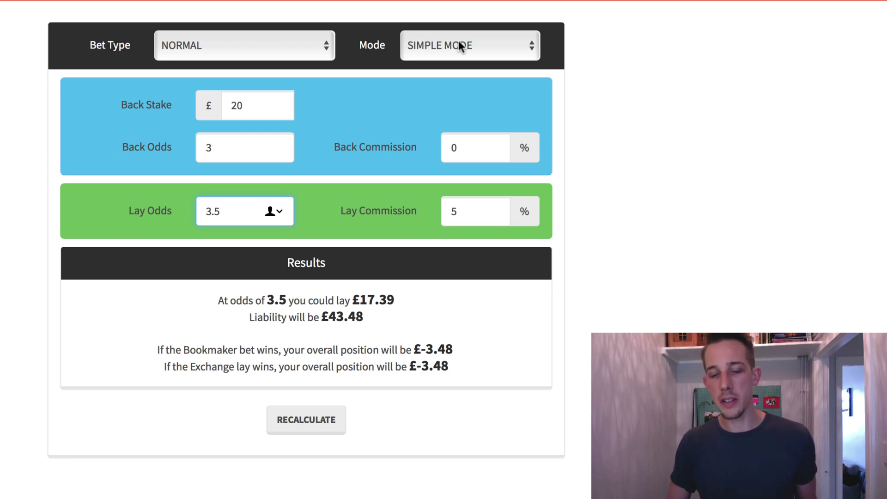
click(493, 46)
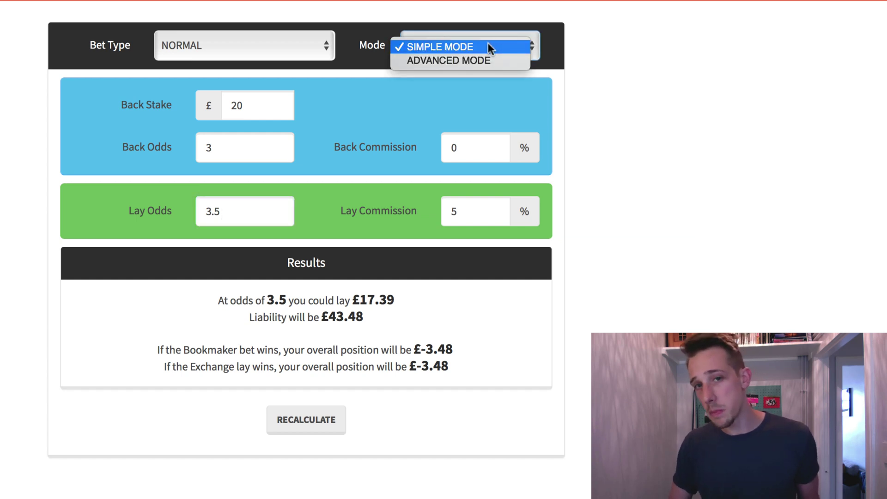
click(473, 59)
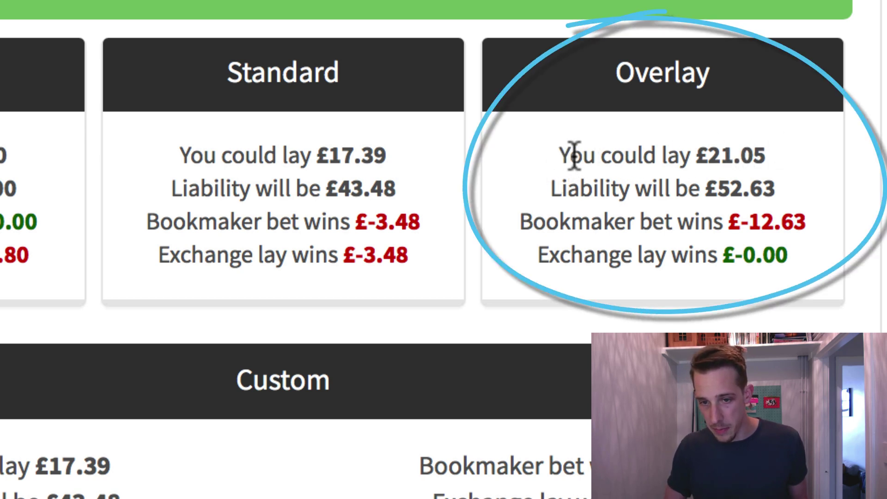
Step: Examine the Overlay option's lay stake, liability and outcomes for a bookmaker win and an exchange win
drag(560, 154, 782, 148)
click(794, 164)
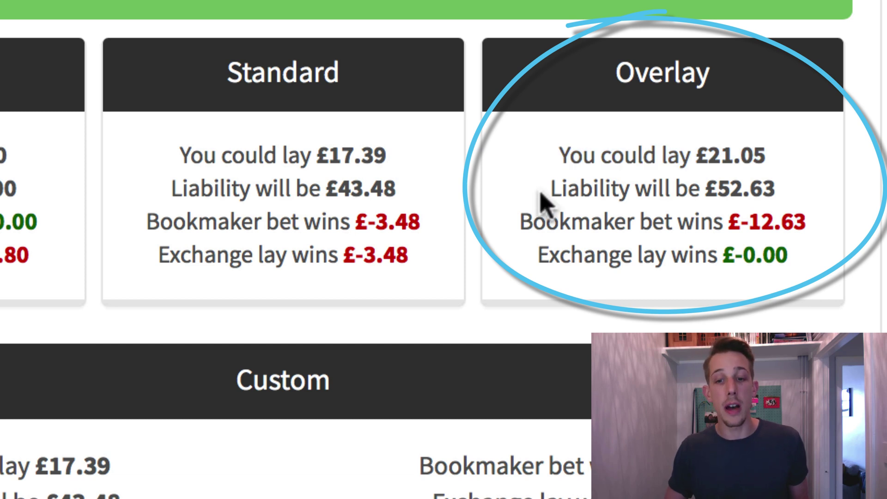
drag(544, 194, 786, 173)
click(813, 181)
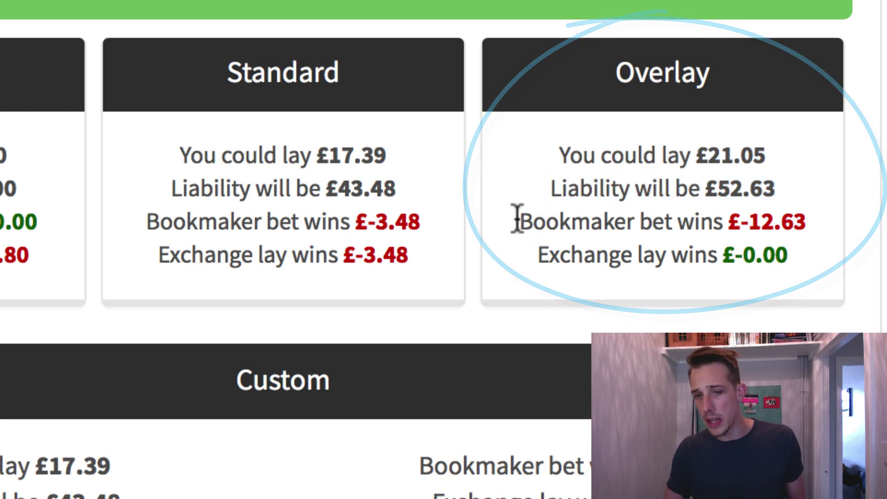
mouse_move(519, 220)
mouse_down()
mouse_move(768, 204)
mouse_move(811, 210)
mouse_up()
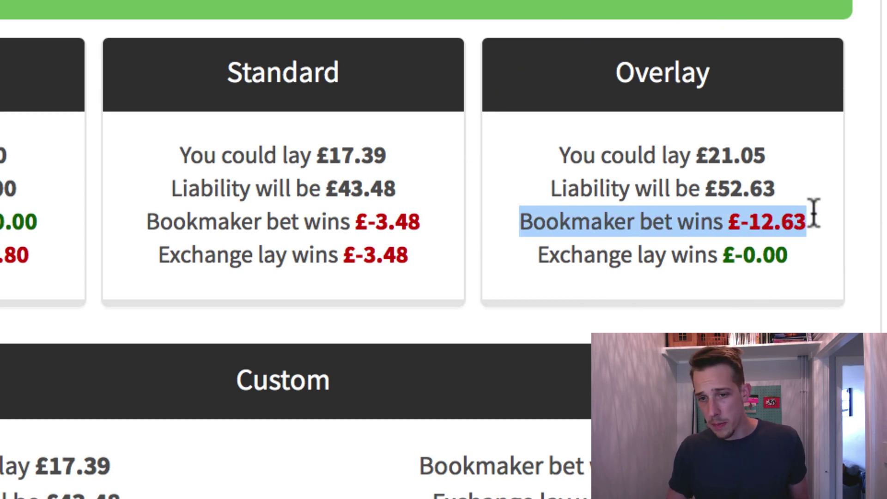
click(822, 224)
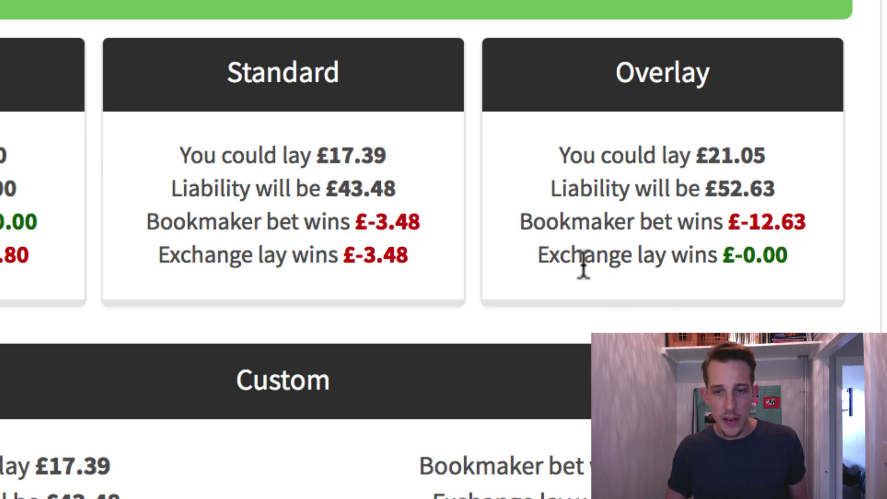
drag(541, 257, 799, 249)
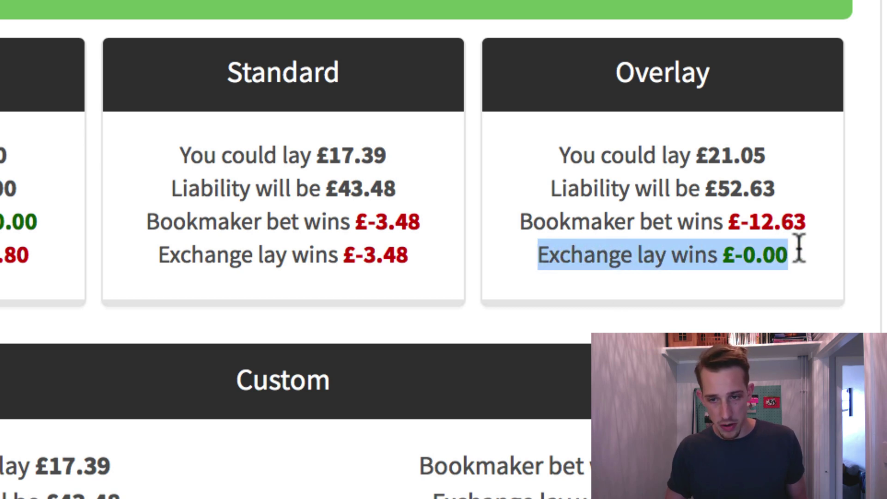
click(800, 253)
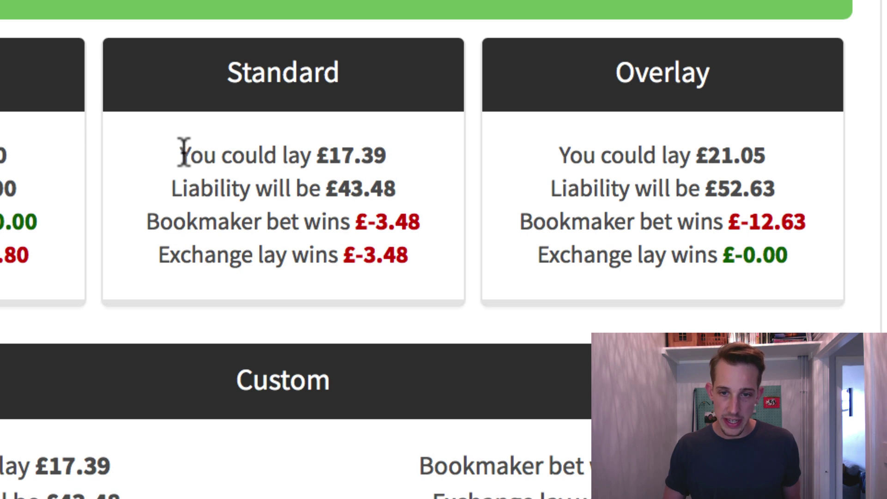
Step: Examine the Standard option's lay stake and its outcomes for a bookmaker win and an exchange win
drag(181, 154, 406, 146)
click(420, 159)
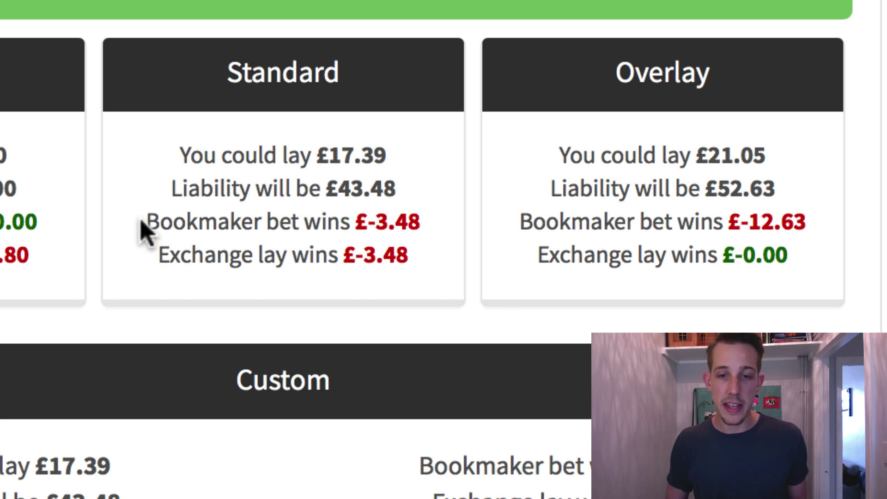
drag(142, 221, 446, 208)
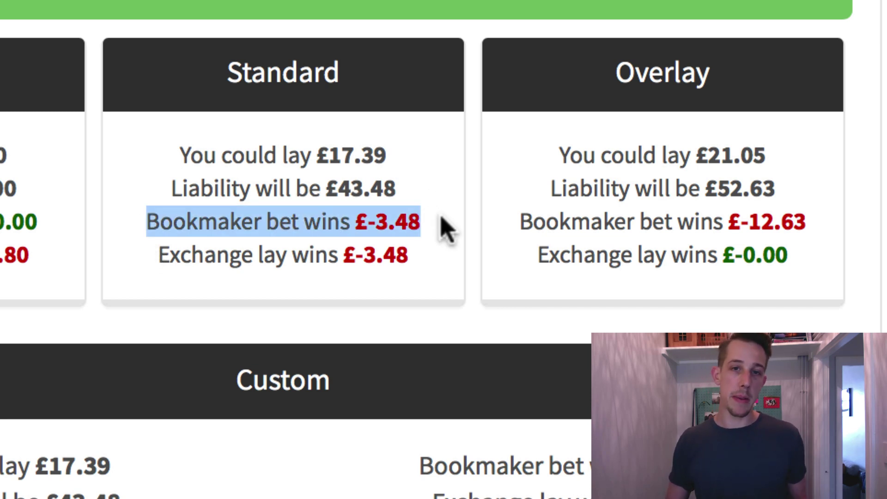
click(447, 229)
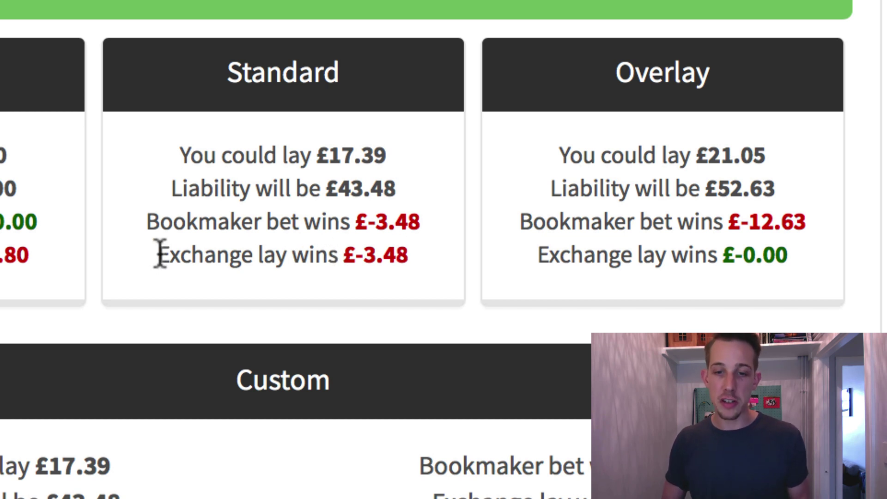
drag(159, 253, 432, 259)
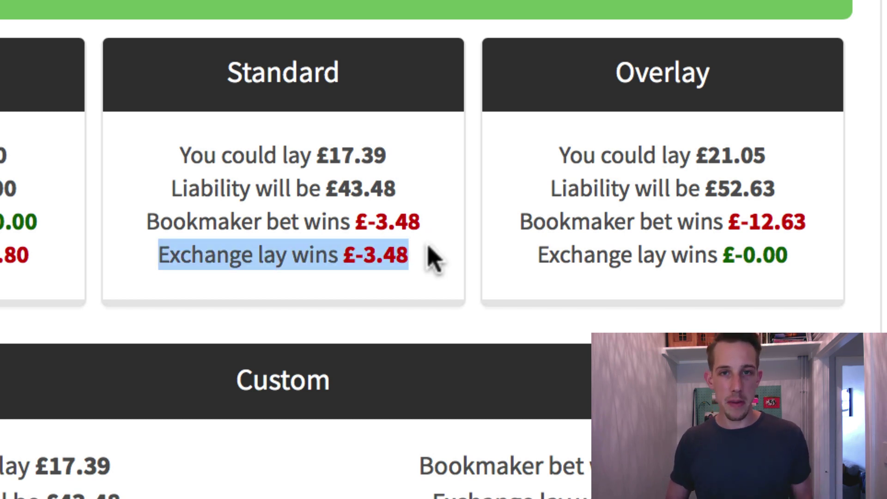
click(429, 248)
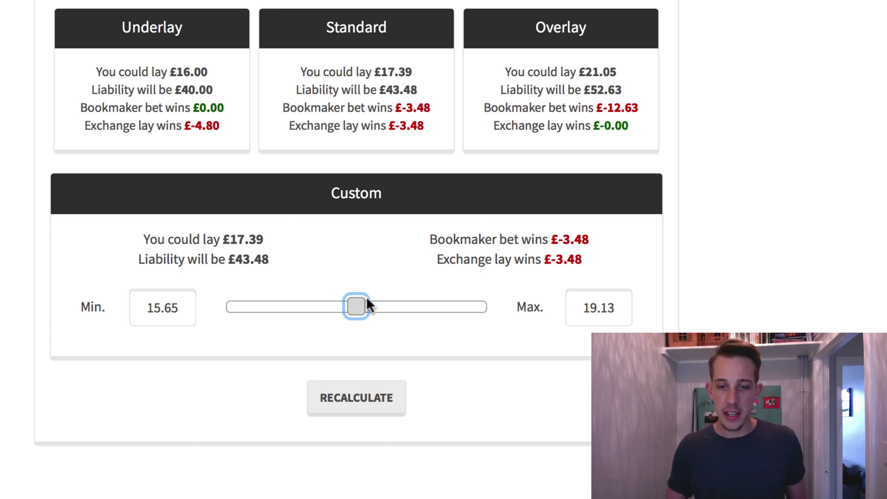
Step: Move the custom lay stake to the £19.13 maximum, down to the £15.65 minimum and back to the maximum
drag(356, 302, 493, 305)
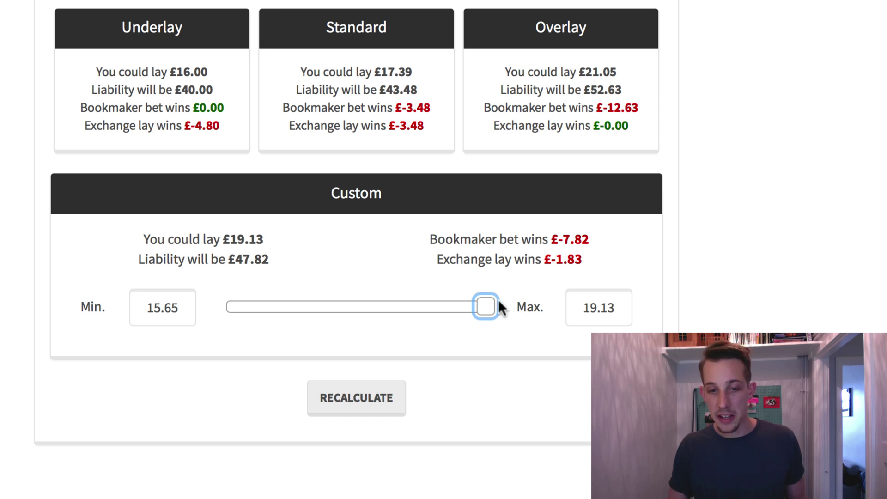
drag(497, 301, 221, 321)
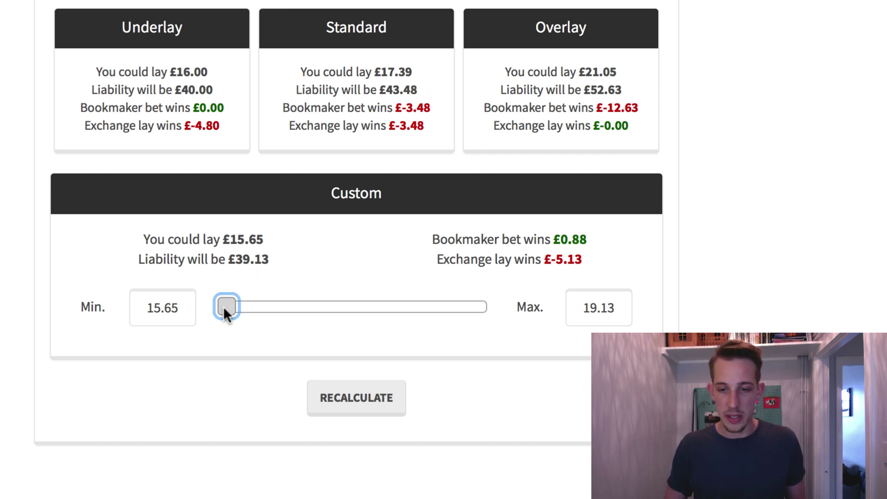
drag(225, 309, 519, 306)
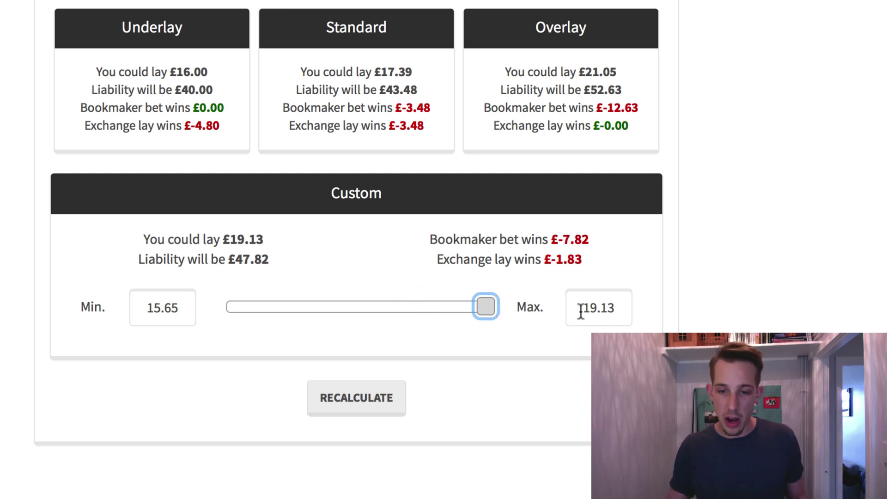
Step: Set the maximum of the custom lay stake range to 25
double_click(605, 303)
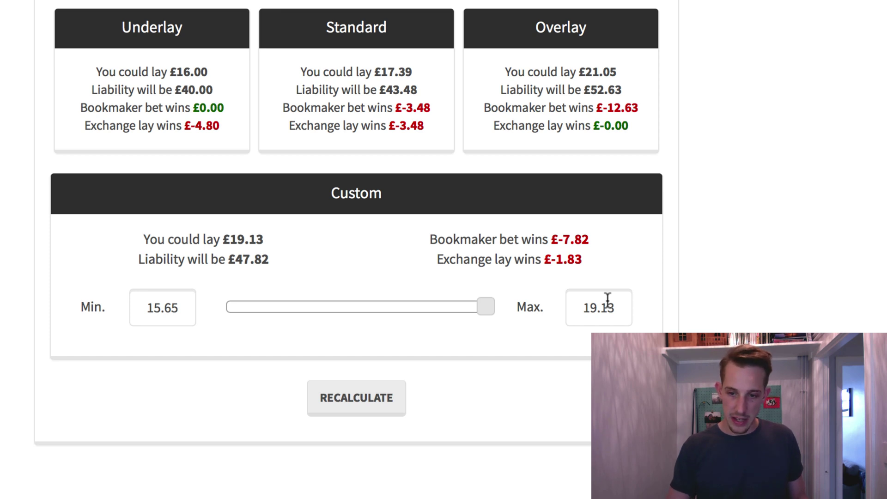
click(607, 300)
double_click(607, 300)
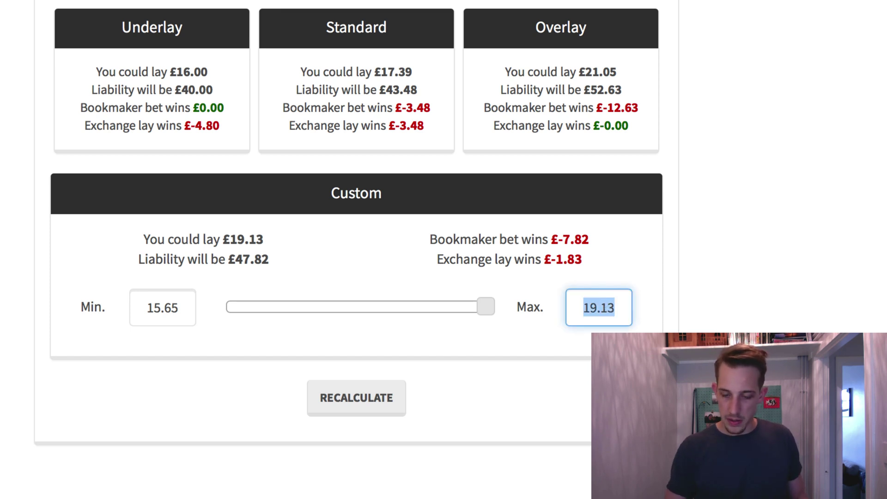
text(25)
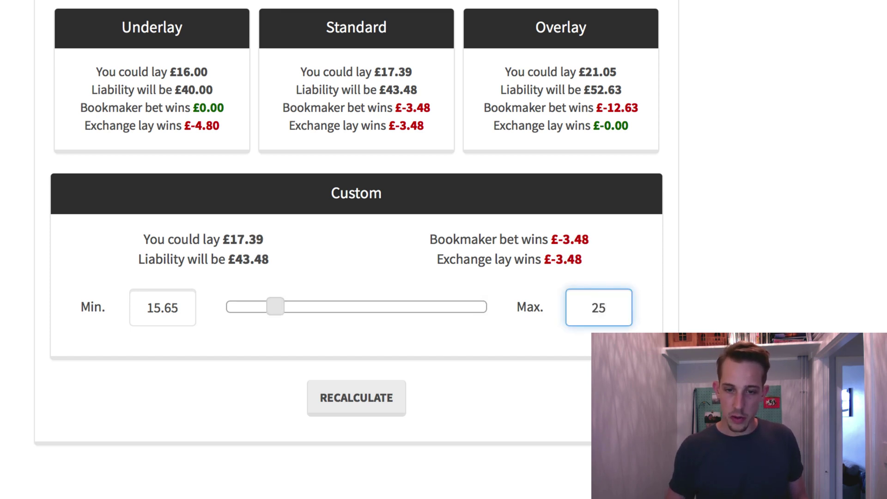
click(511, 309)
Step: Raise the custom lay stake to about £22.42 and check the amount for an exchange lay win
drag(269, 300, 411, 302)
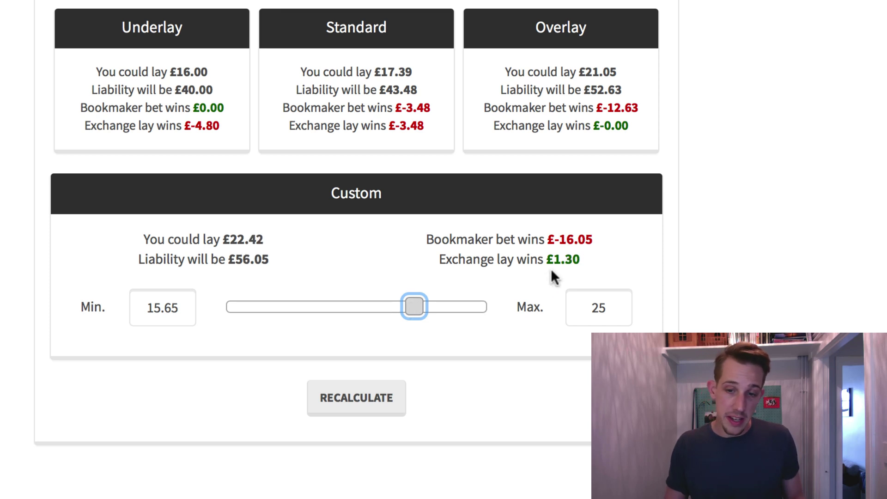
drag(546, 259, 589, 260)
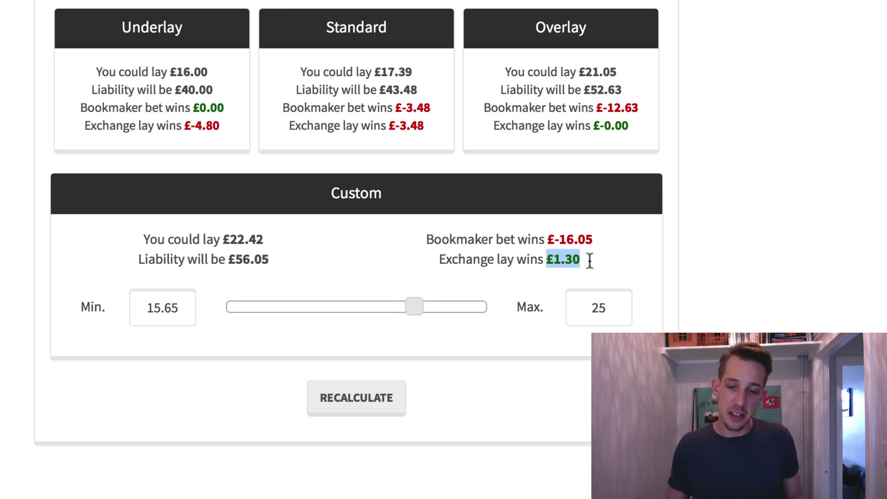
click(587, 260)
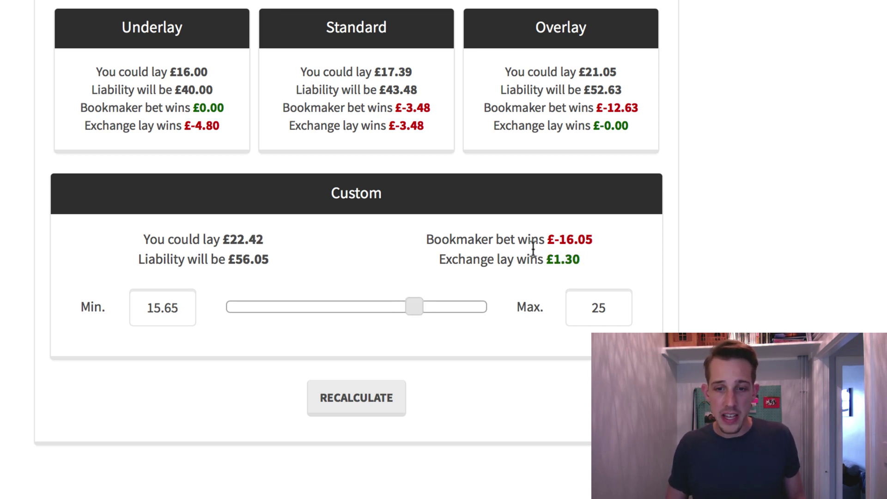